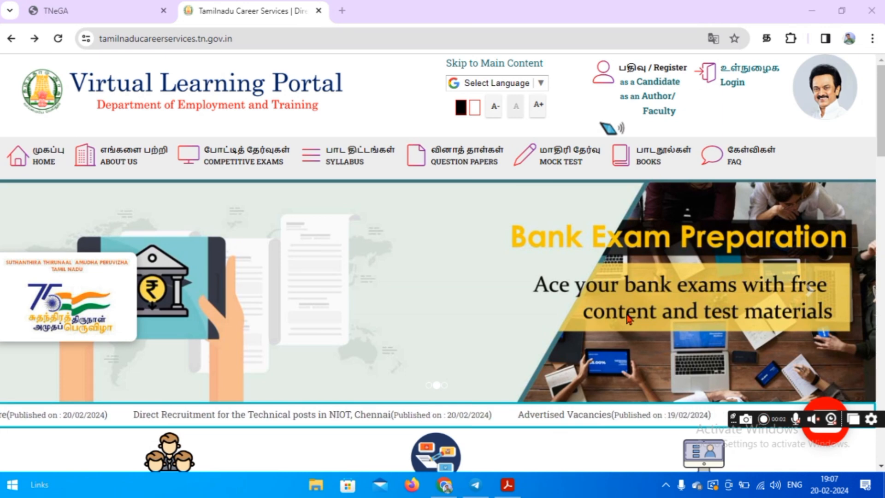
# Start a candidate registration and enter the candidate's name, gender Male and father's name
pyautogui.moveTo(352, 172)
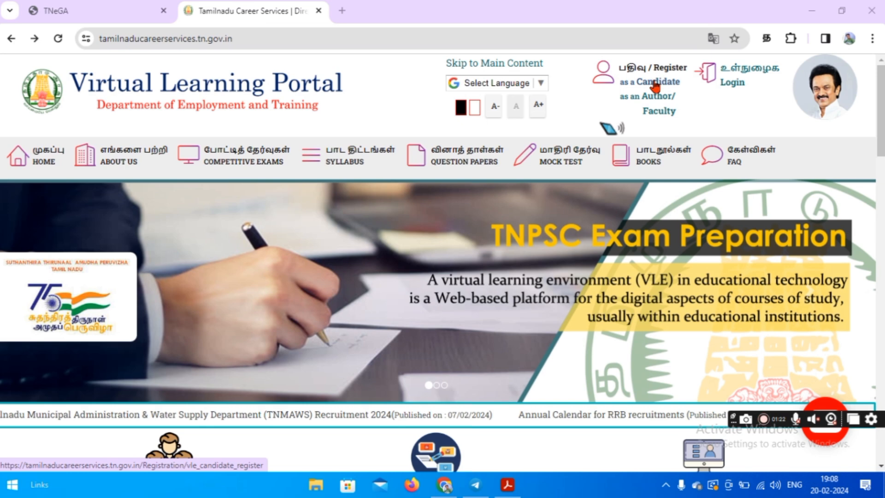
pyautogui.click(654, 83)
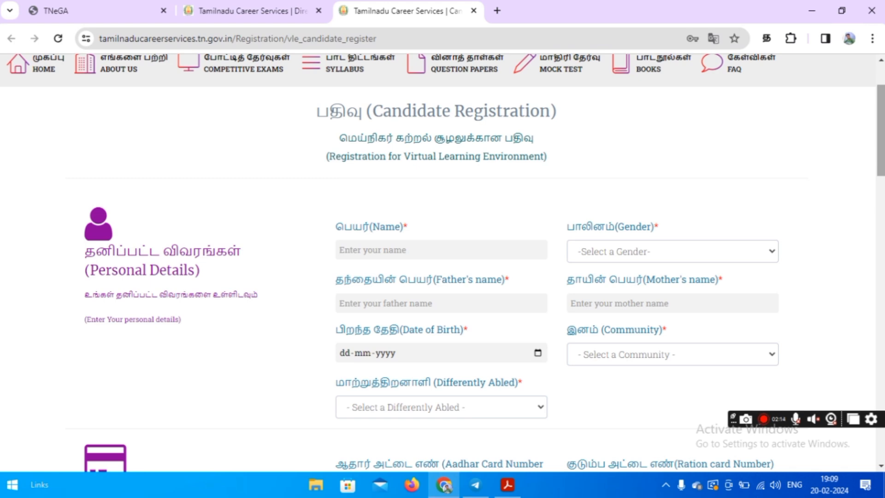
pyautogui.scroll(-1, 861, 166)
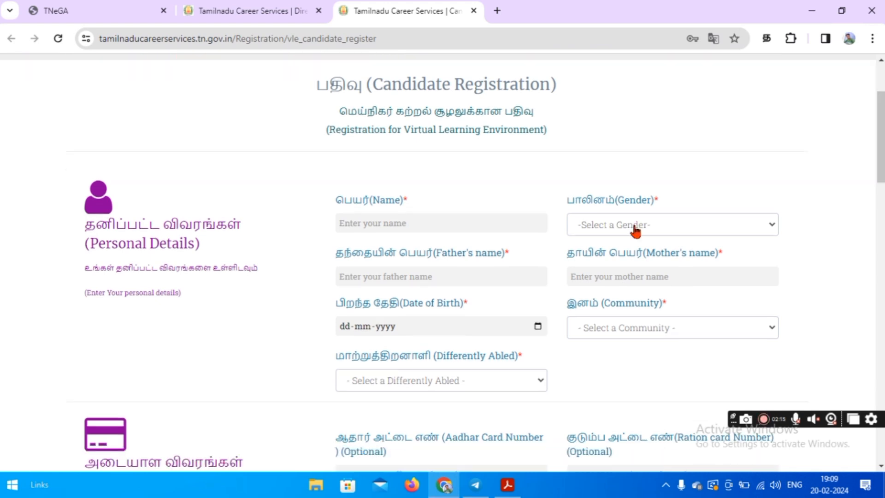
pyautogui.click(526, 223)
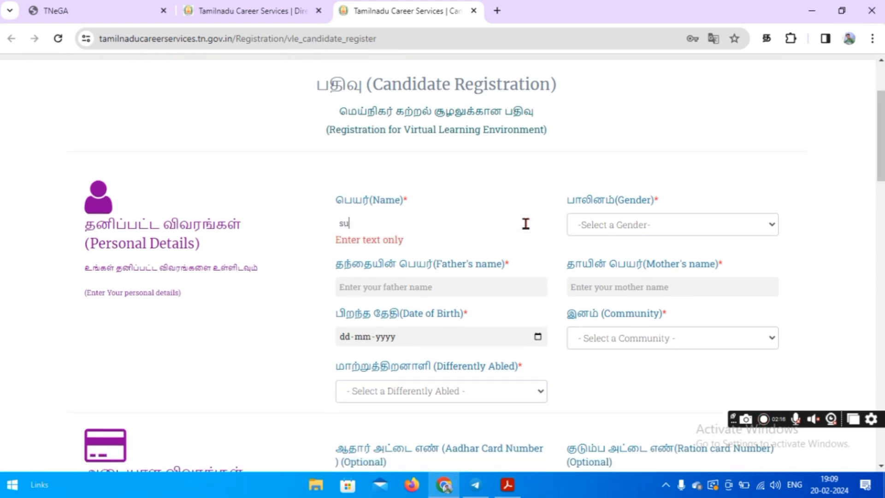
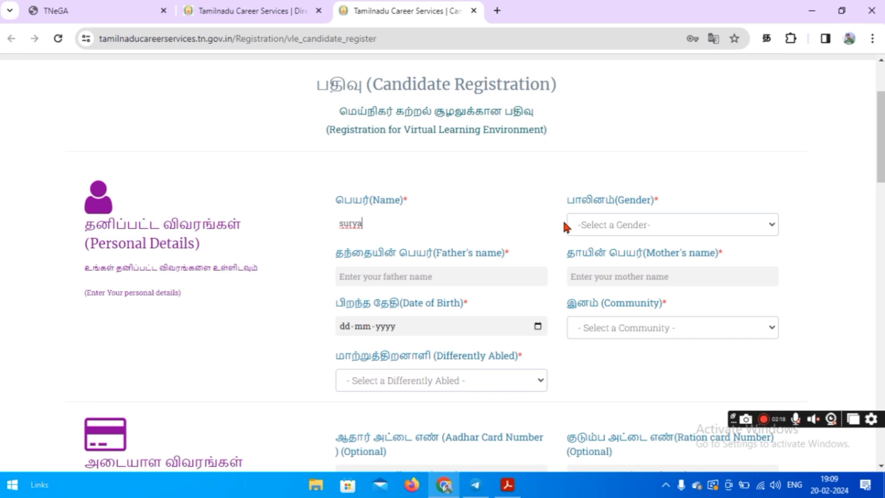
pyautogui.click(583, 228)
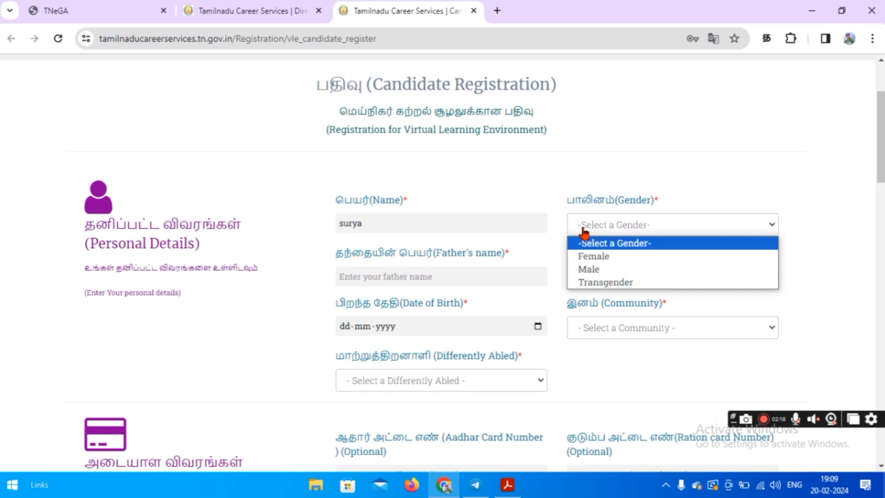
pyautogui.click(586, 270)
pyautogui.click(520, 279)
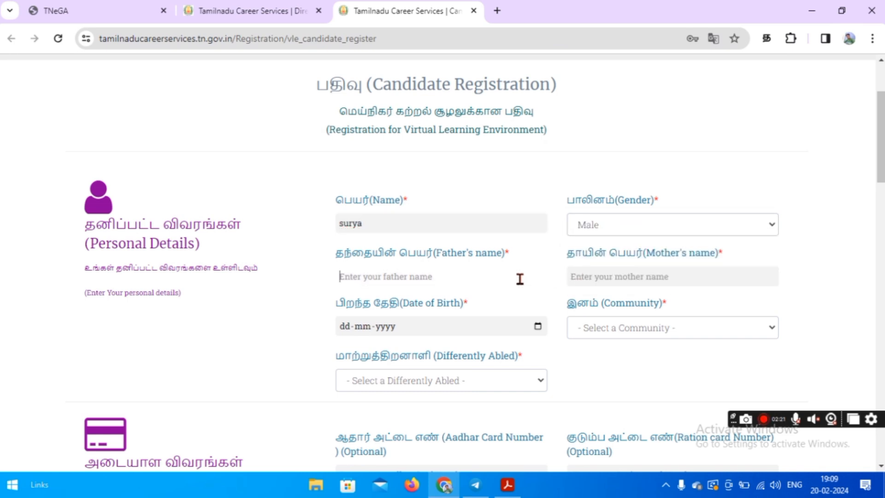
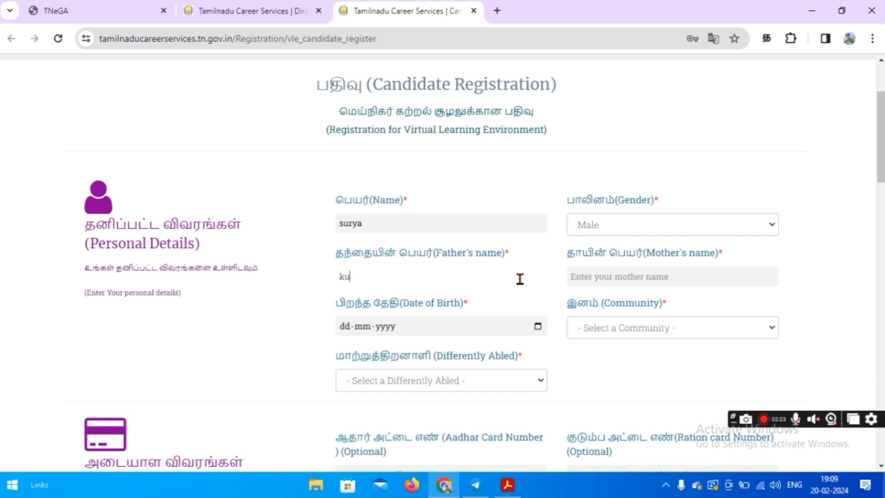
pyautogui.click(581, 276)
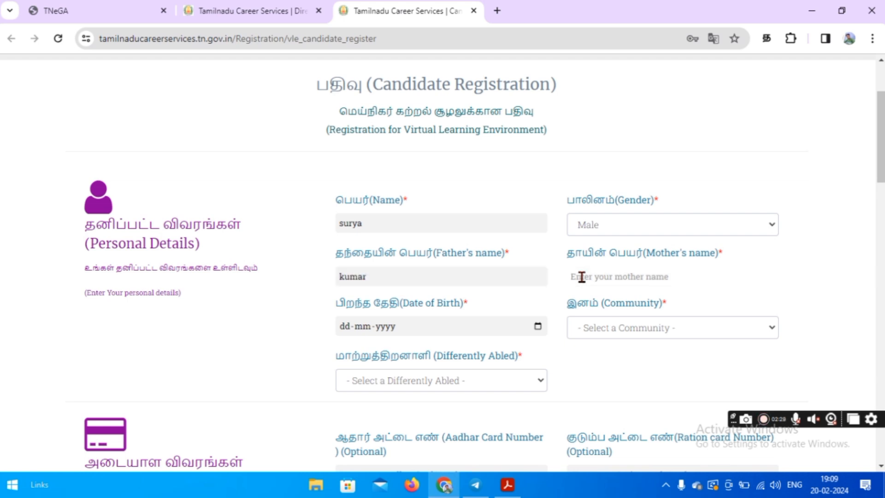
pyautogui.write('malar')
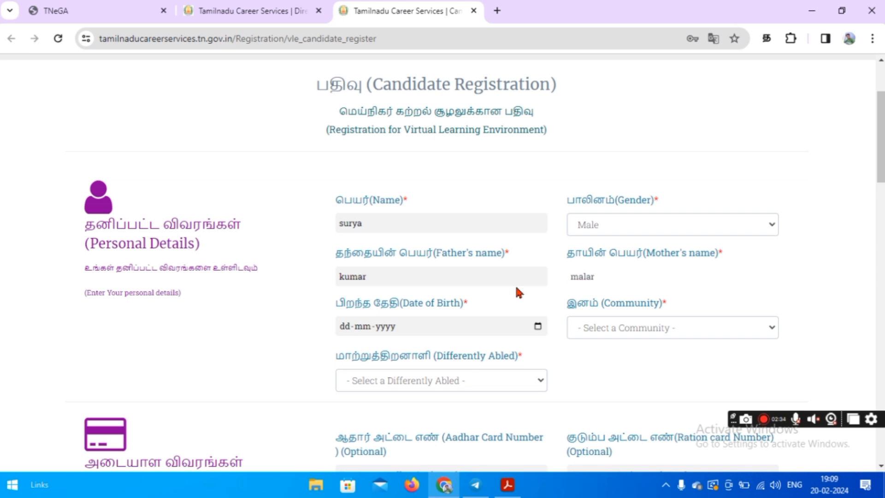
pyautogui.click(475, 327)
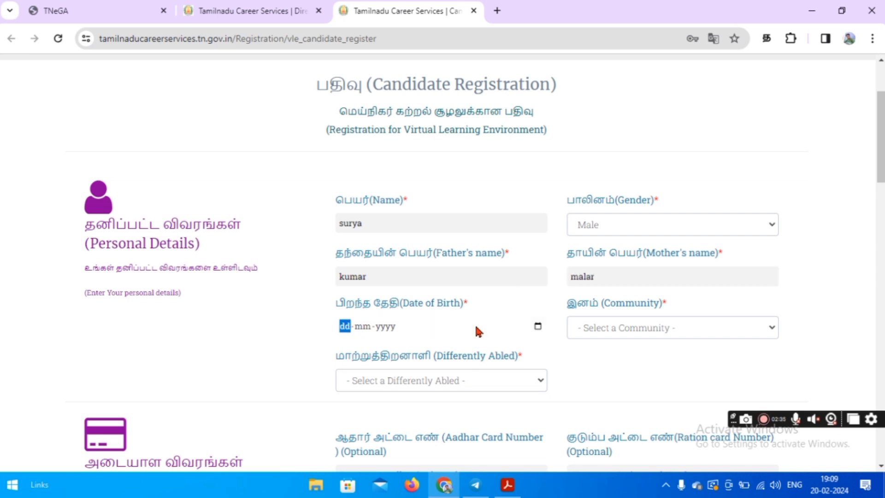
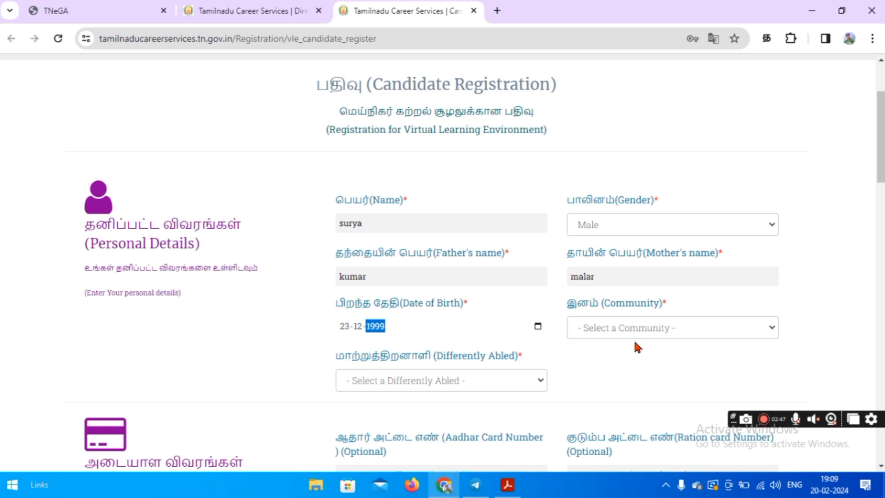
pyautogui.click(668, 331)
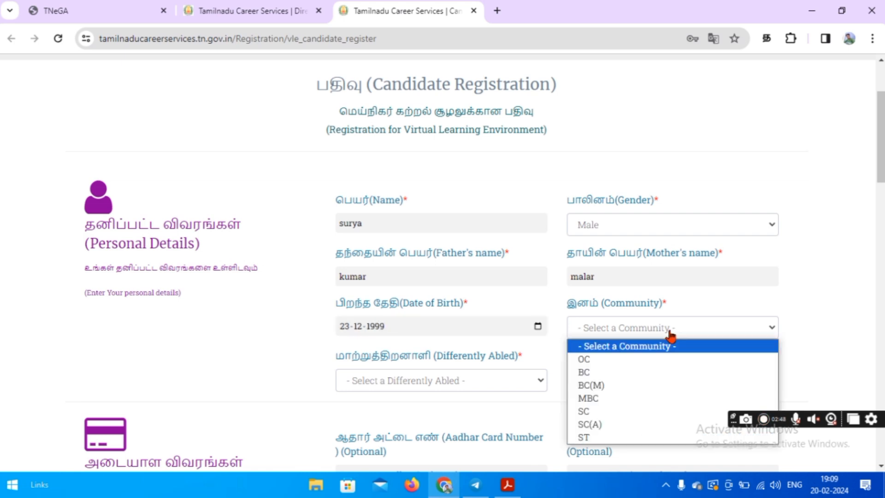
pyautogui.click(610, 411)
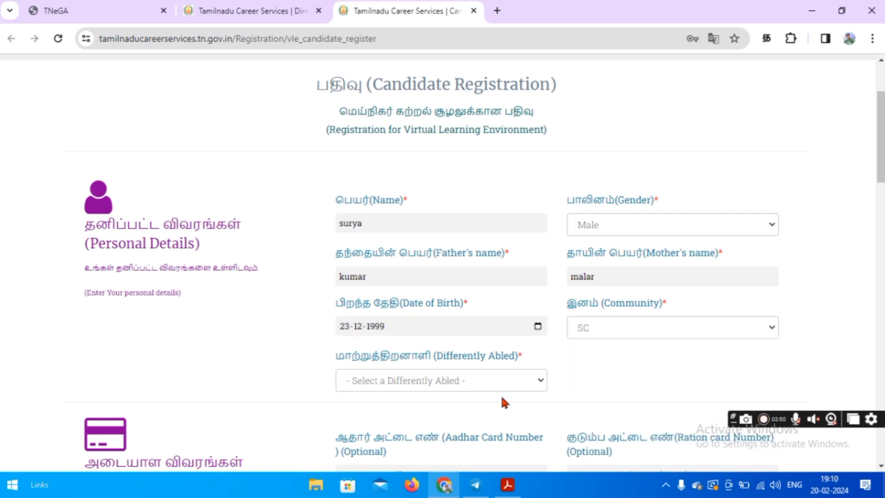
pyautogui.click(481, 384)
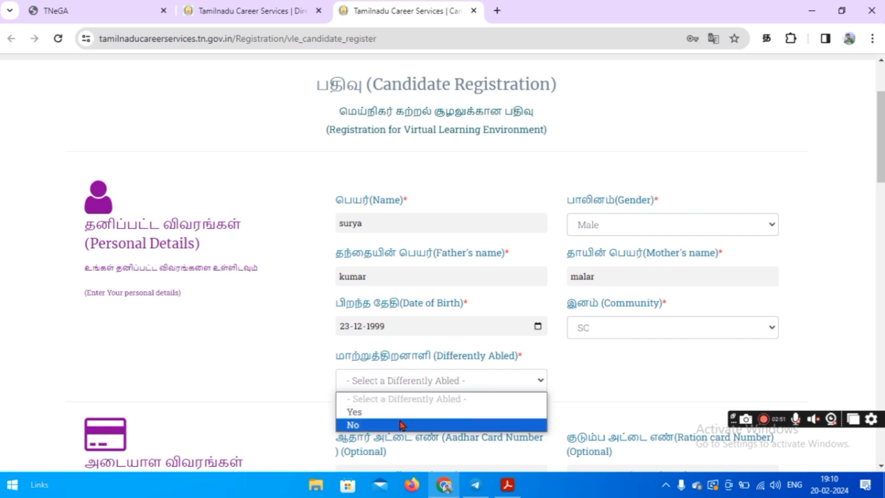
pyautogui.click(350, 424)
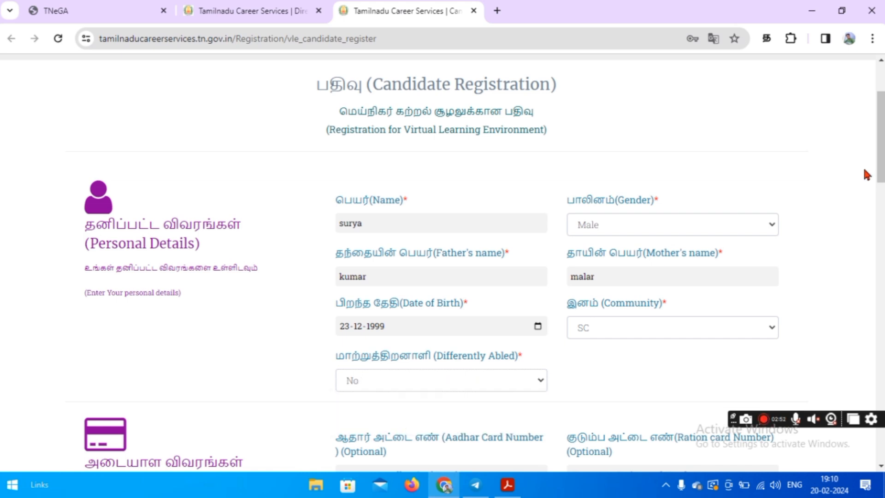
# Fill in the candidate's mobile number, e-mail address, door number and pin code
pyautogui.scroll(-3, 867, 174)
pyautogui.scroll(-4, 442, 263)
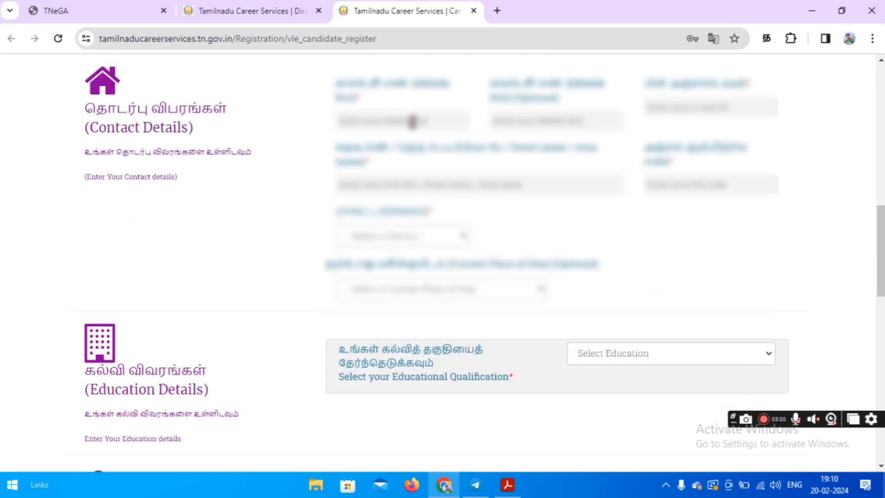
pyautogui.click(413, 120)
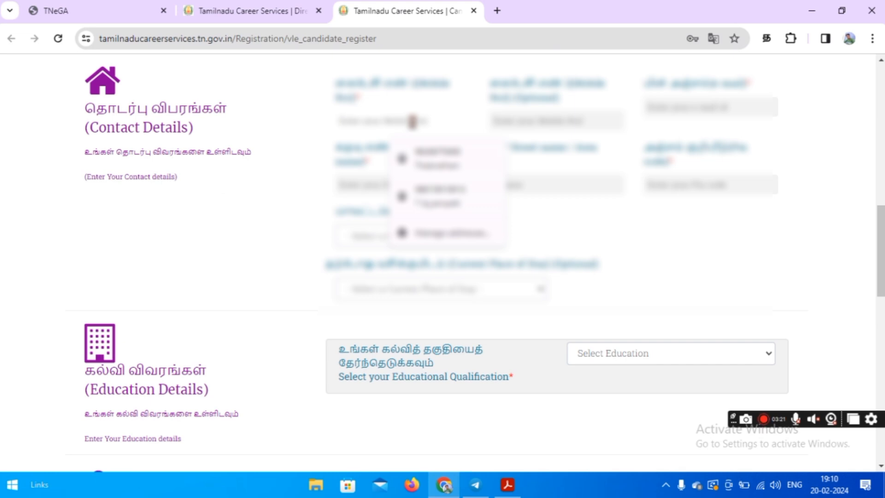
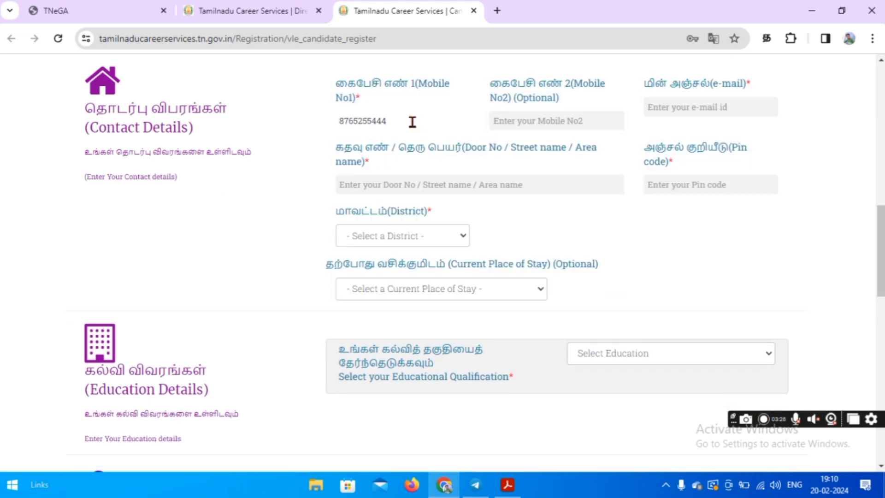
pyautogui.click(699, 102)
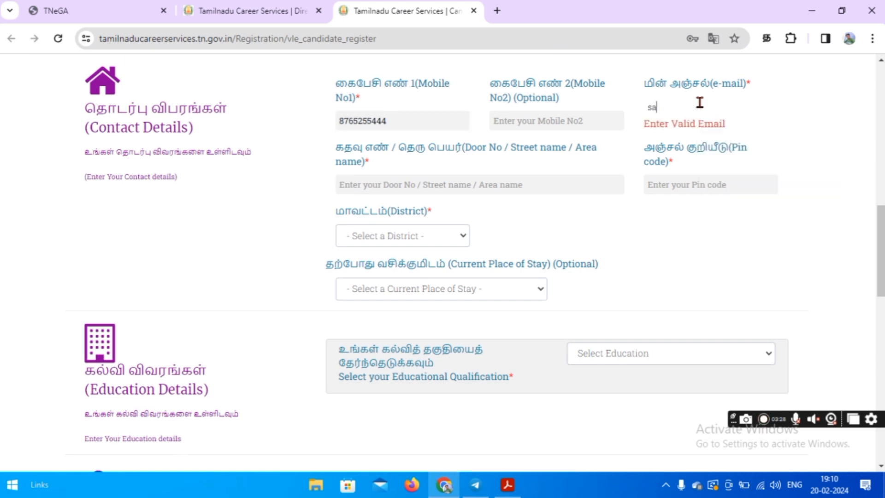
pyautogui.click(551, 185)
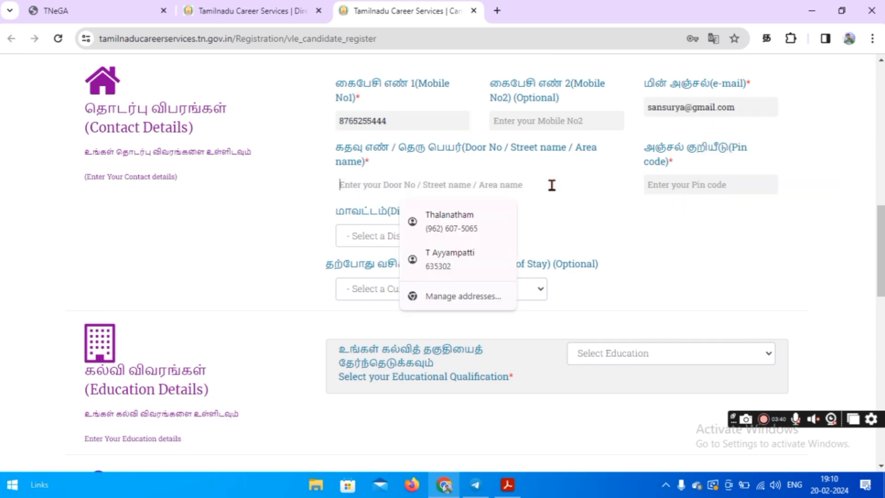
pyautogui.write('230')
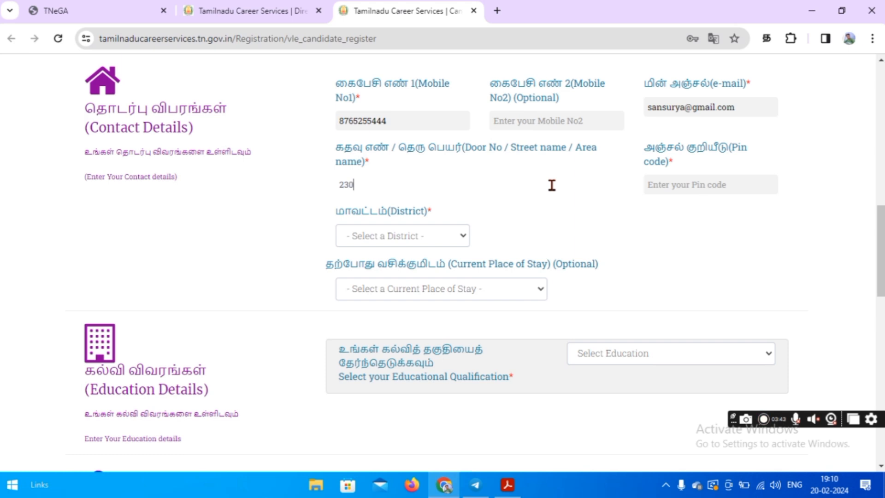
pyautogui.click(701, 185)
pyautogui.write('6')
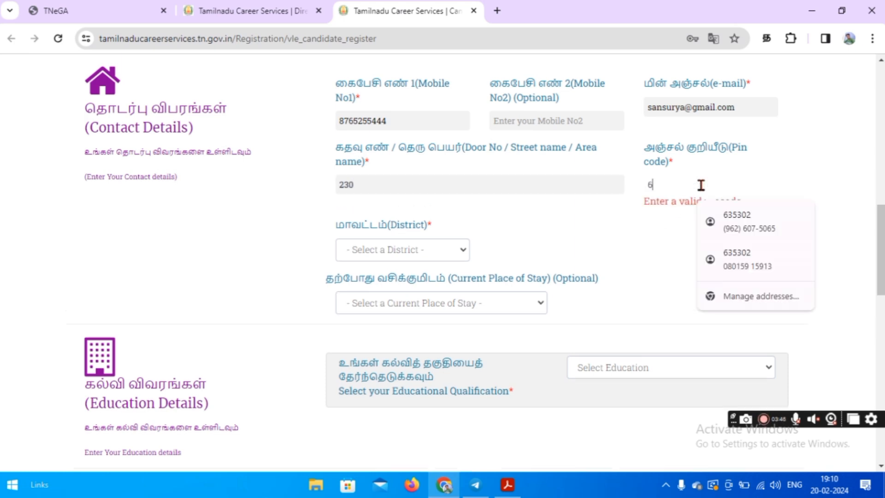
pyautogui.write('36302')
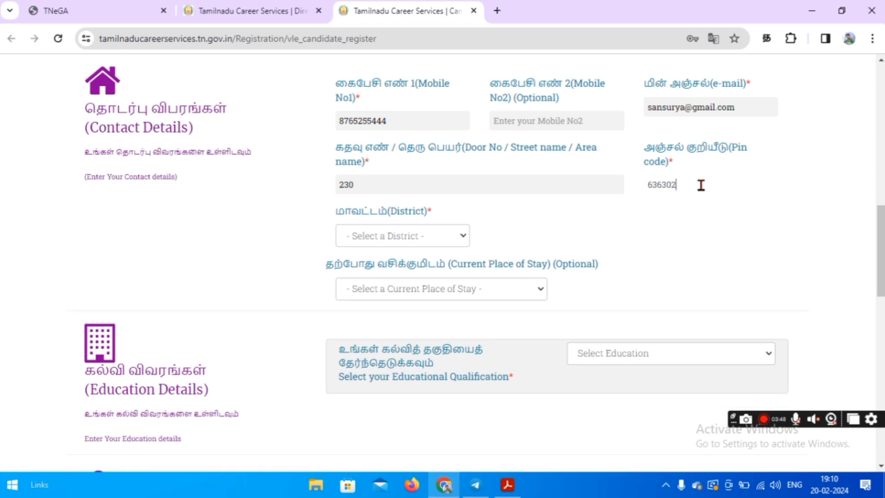
# Set both the district and the current place of stay to Dharmapuri
pyautogui.click(429, 236)
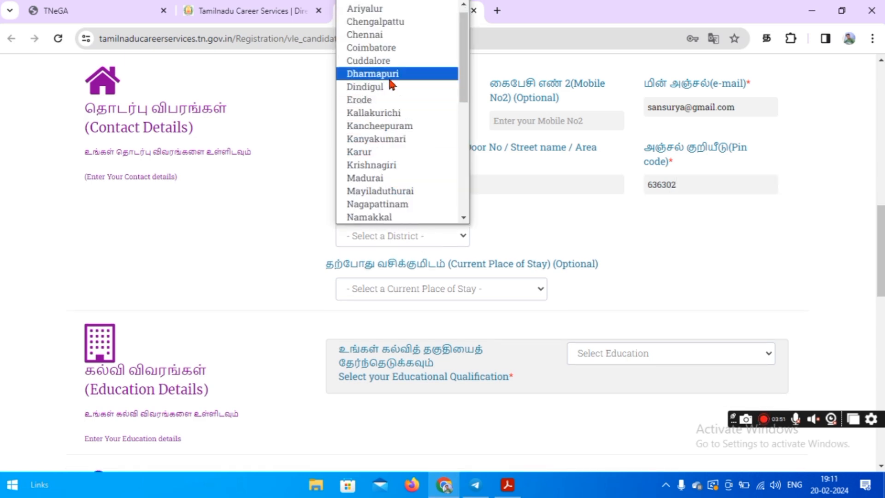
pyautogui.click(392, 75)
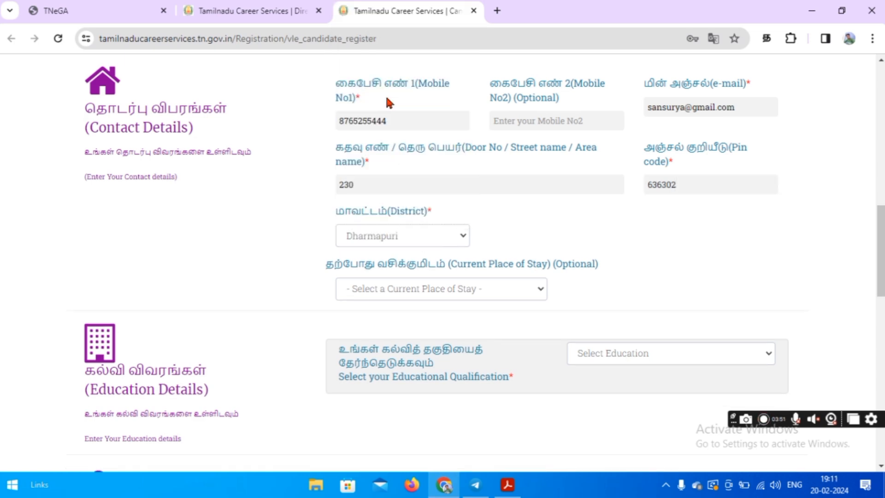
pyautogui.click(420, 295)
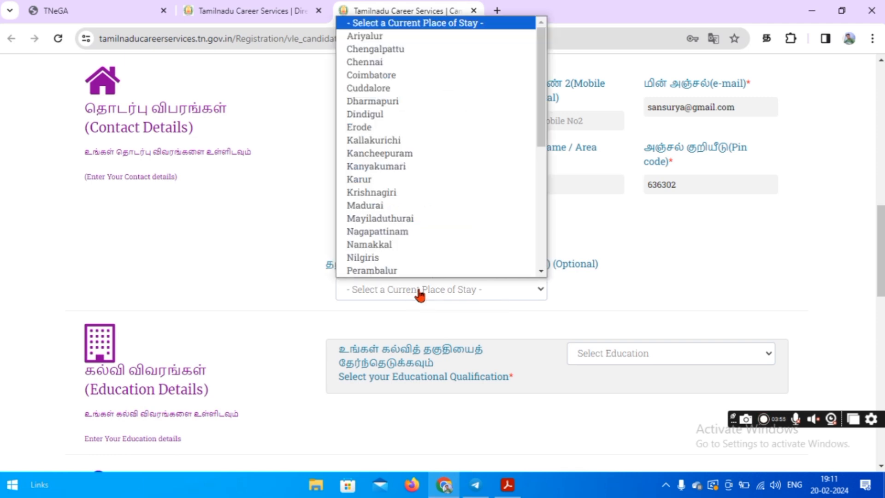
pyautogui.click(398, 102)
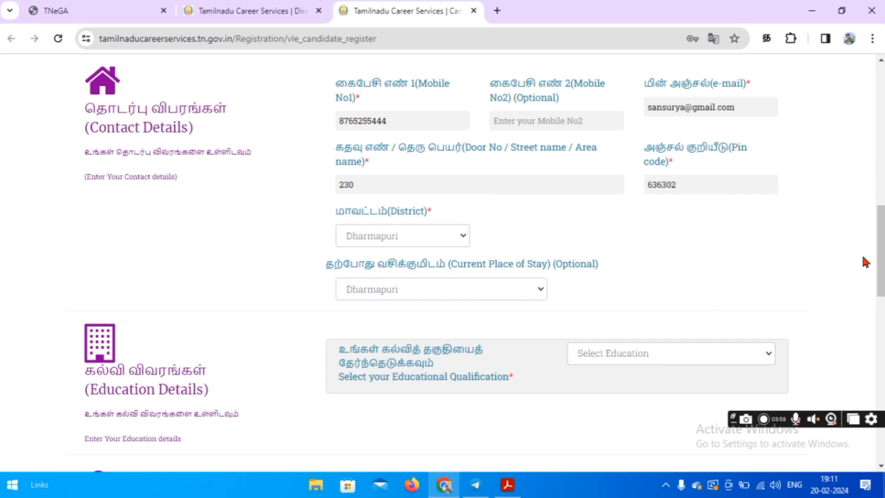
# Select UG(Engineering) as the educational qualification
pyautogui.scroll(-3, 691, 304)
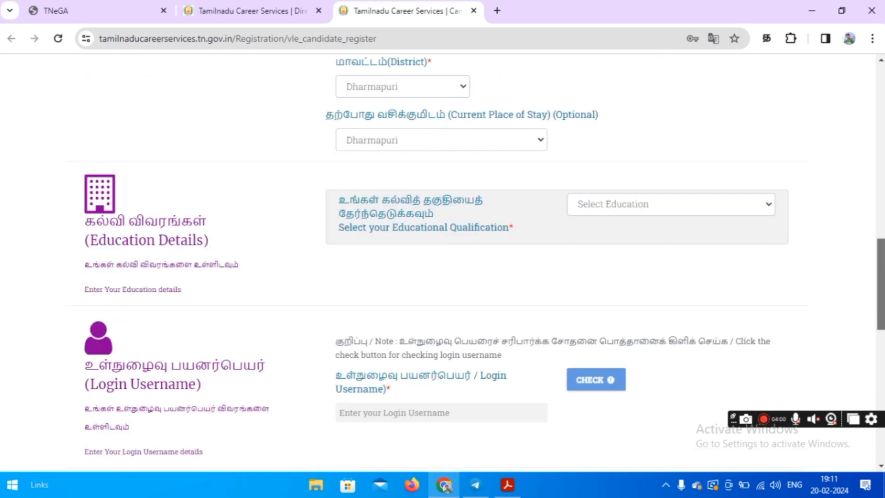
pyautogui.click(679, 205)
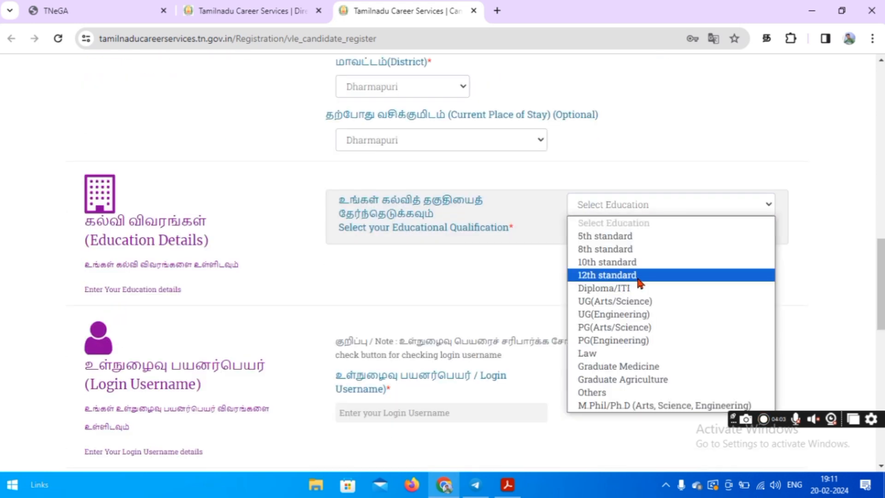
pyautogui.click(632, 315)
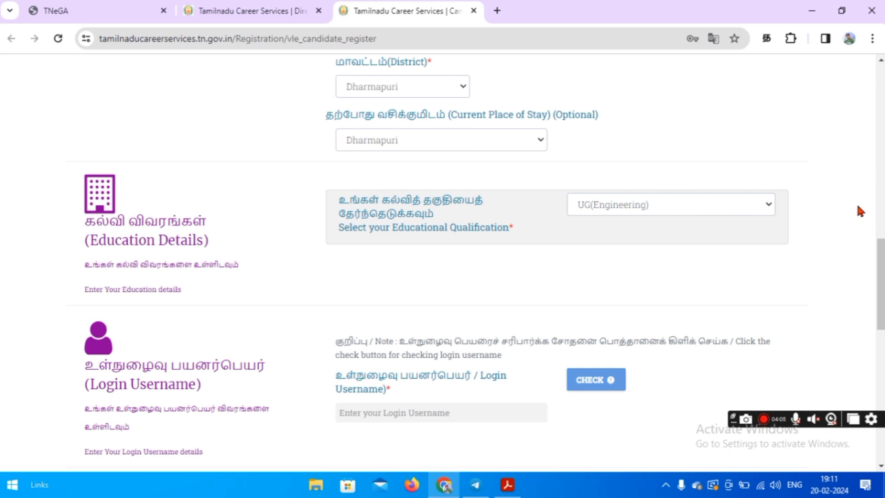
pyautogui.moveTo(881, 248); pyautogui.dragTo(882, 288)
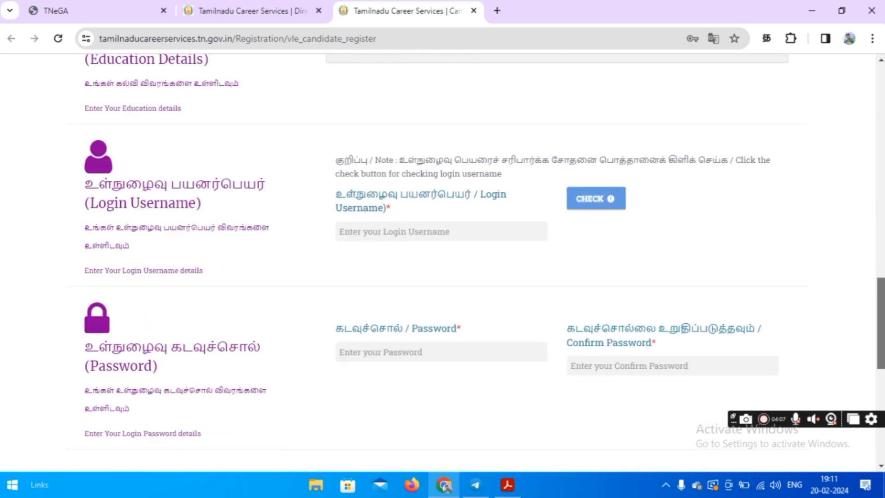
# Enter a login username, then fill in the account password and its confirmation
pyautogui.click(448, 231)
pyautogui.write('sansurya')
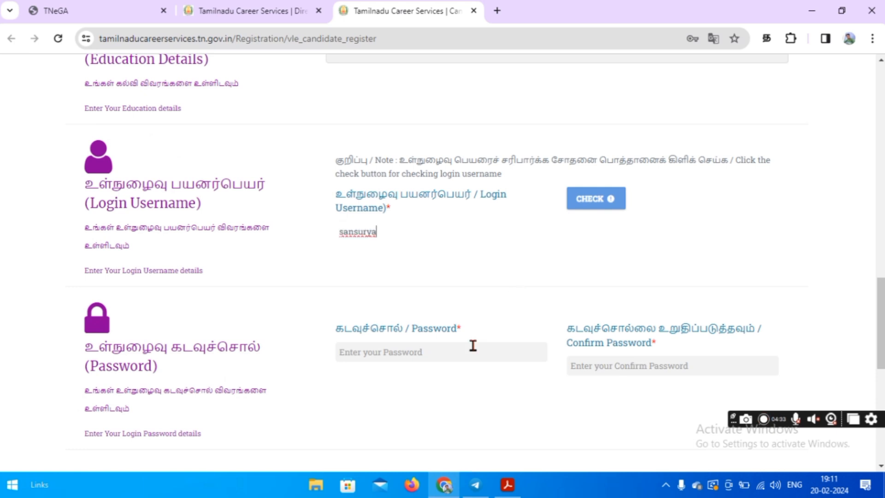
pyautogui.click(473, 350)
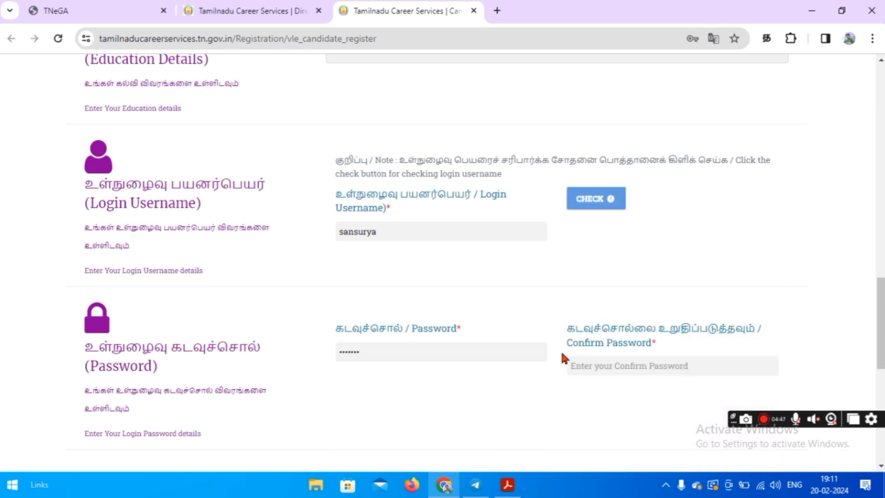
pyautogui.click(575, 364)
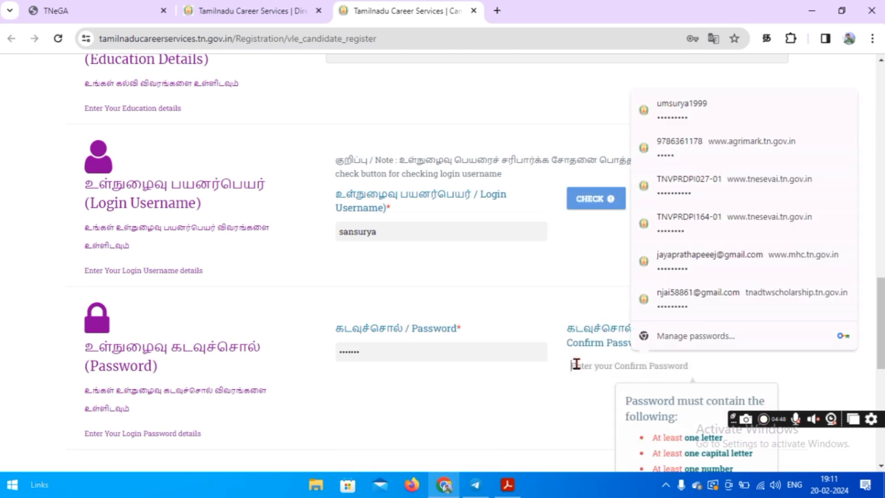
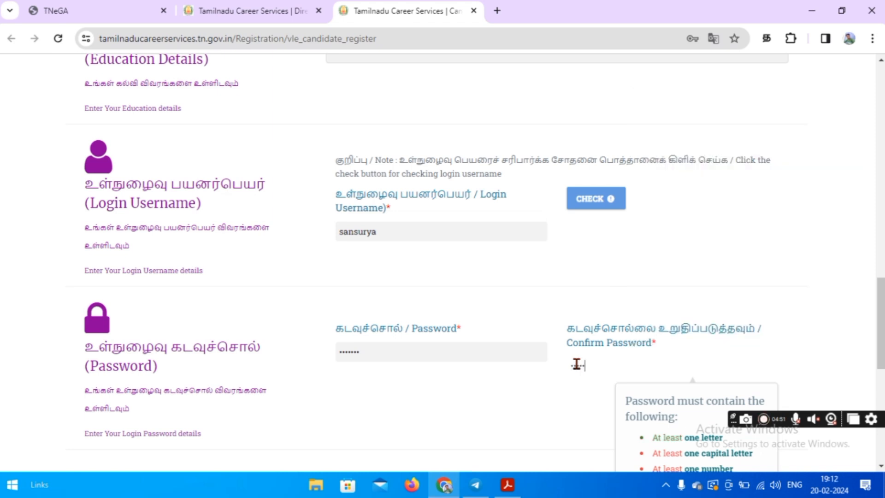
# Close the password rules popup, then tick the truthfulness declaration and Terms and Conditions boxes
pyautogui.scroll(-3, 877, 341)
pyautogui.click(488, 323)
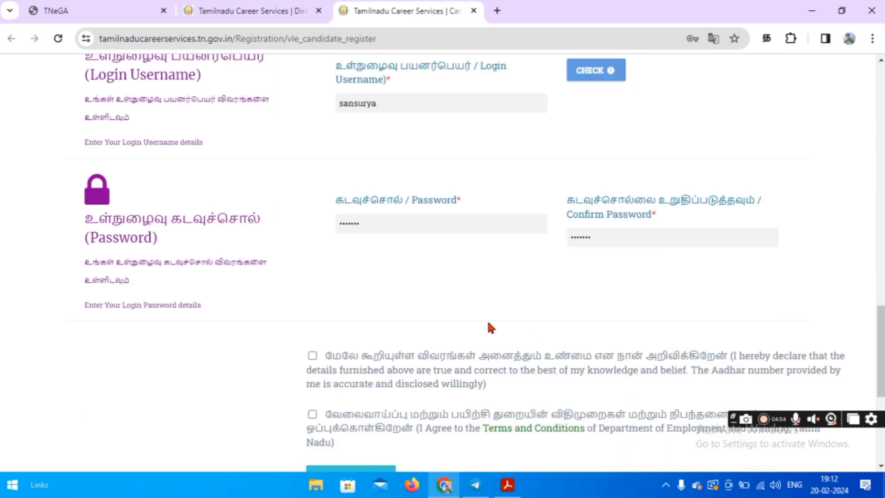
pyautogui.scroll(-2, 881, 314)
pyautogui.click(313, 272)
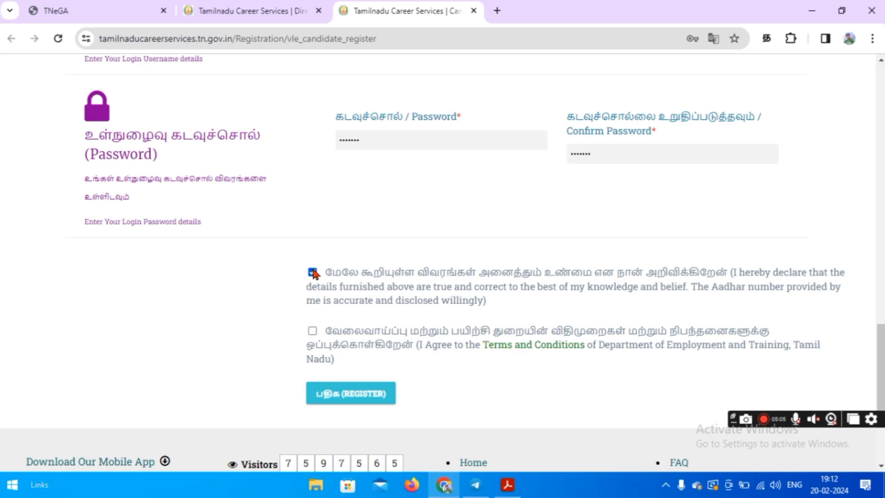
pyautogui.click(313, 330)
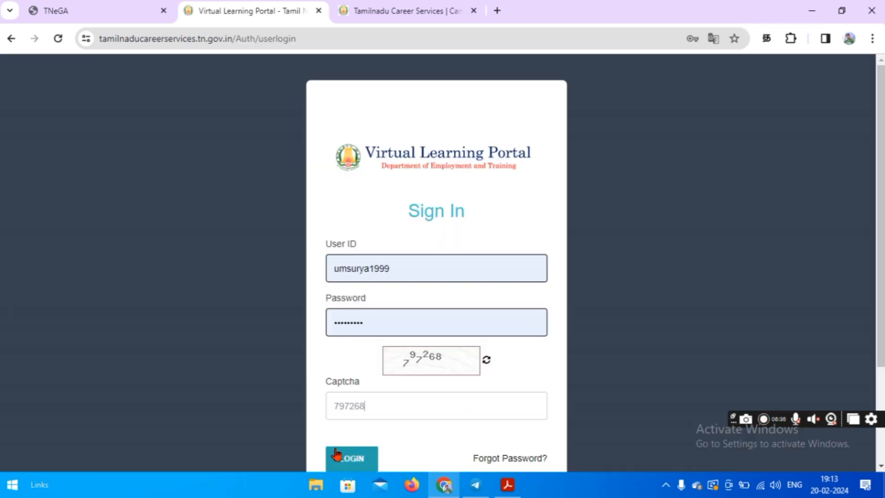
# Submit the completed candidate registration form with REGISTER
pyautogui.click(337, 454)
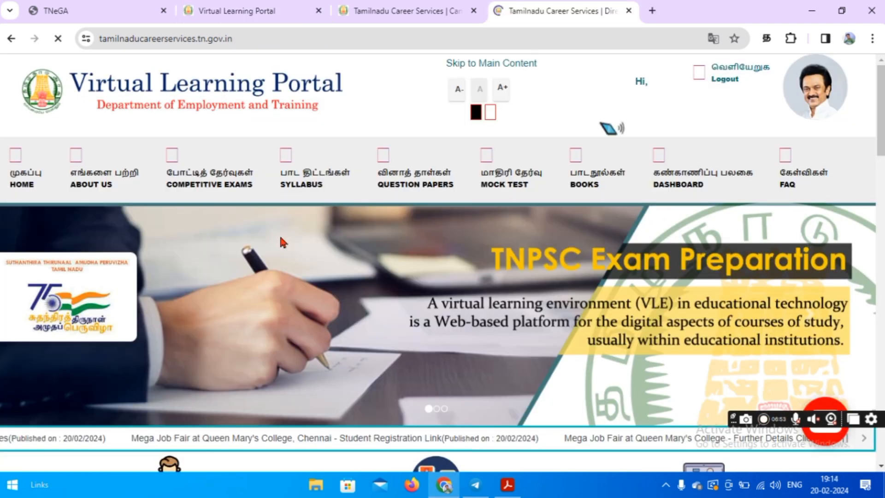
# Browse Competitive Exams materials filtered to the TNPSC Group IV/VAO category
pyautogui.click(199, 187)
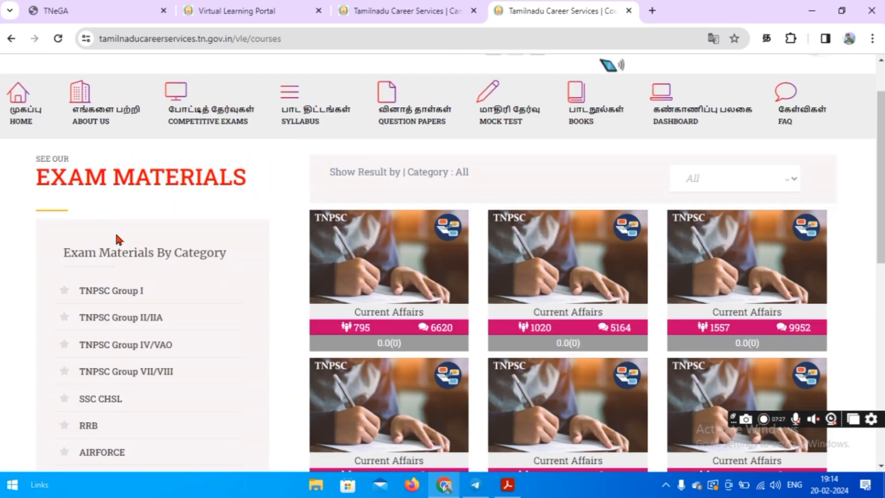
pyautogui.moveTo(66, 250); pyautogui.dragTo(224, 254)
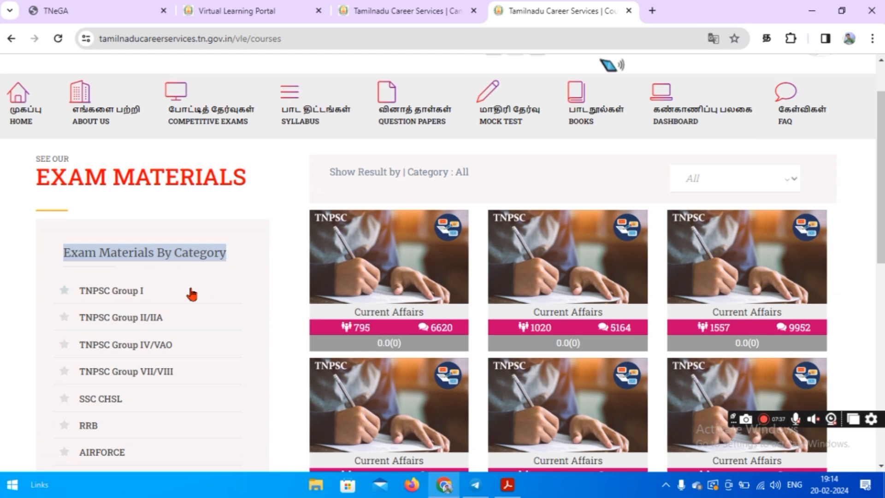
pyautogui.click(128, 351)
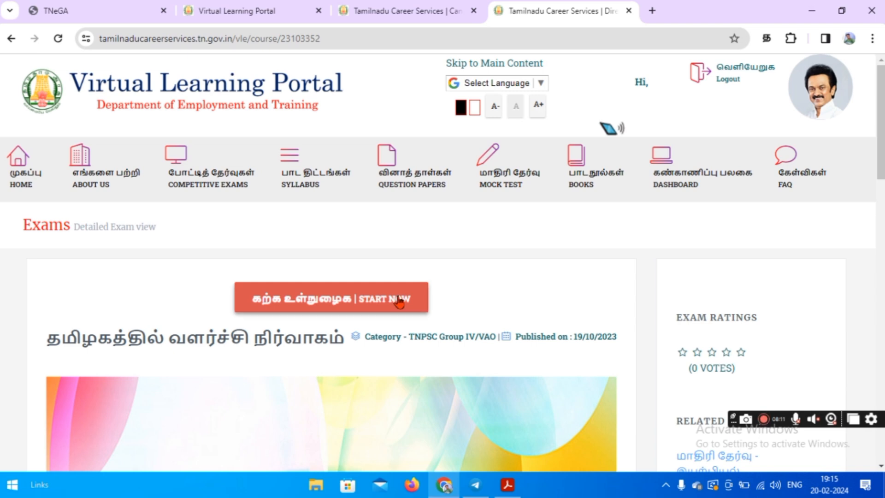
# Enrol in 'தமிழகத்தில் வளர்ச்சி நிர்வாகம்', confirm preparation, and open Chapter 1's Read e-Content section
pyautogui.click(399, 298)
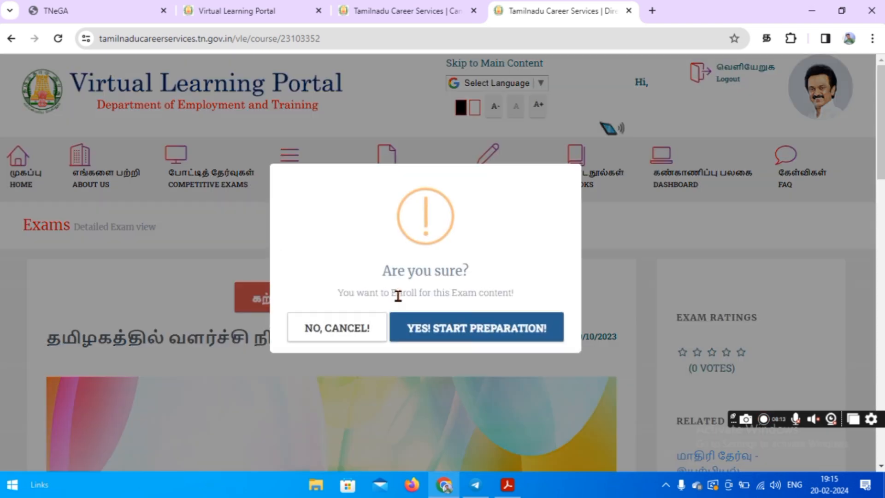
pyautogui.click(445, 328)
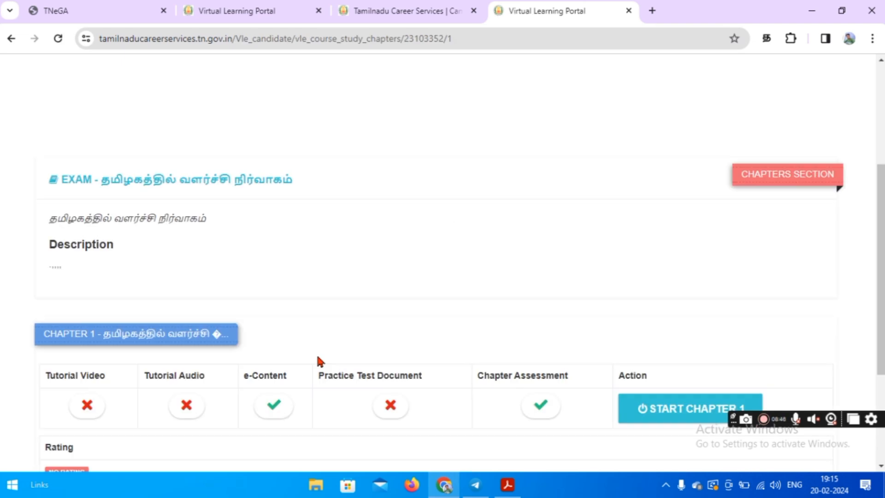
pyautogui.click(278, 412)
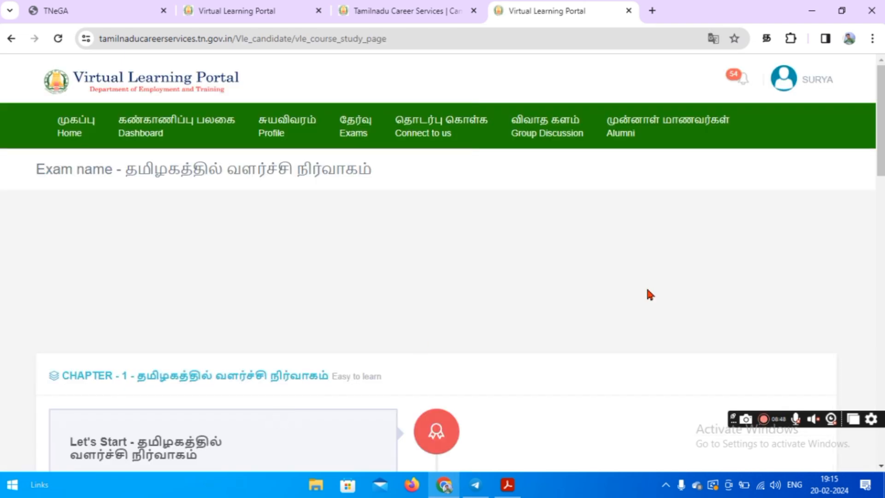
pyautogui.moveTo(879, 166); pyautogui.dragTo(879, 281)
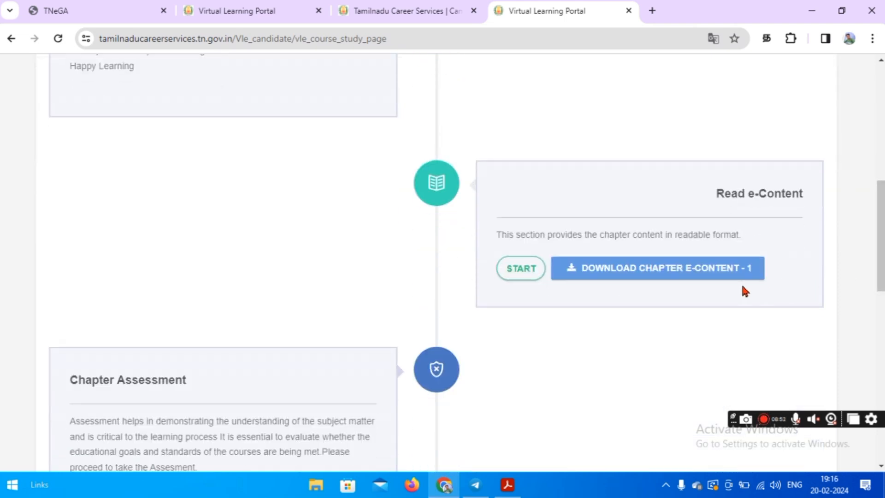
# Download the Chapter 1 e-content PDF and scroll through its pages
pyautogui.click(666, 275)
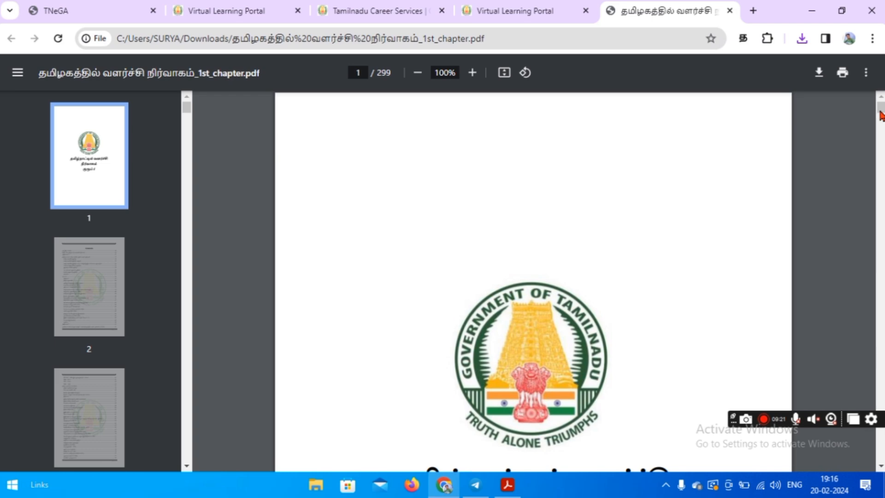
pyautogui.moveTo(880, 112); pyautogui.dragTo(880, 168)
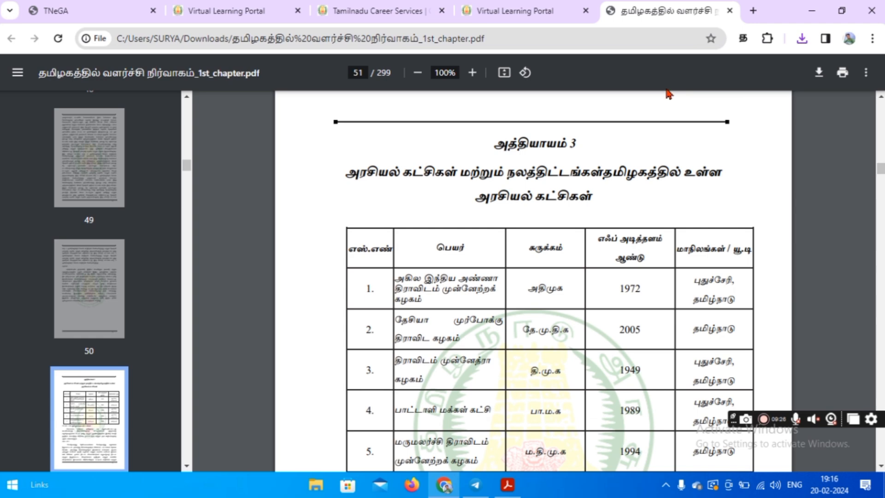
pyautogui.click(533, 15)
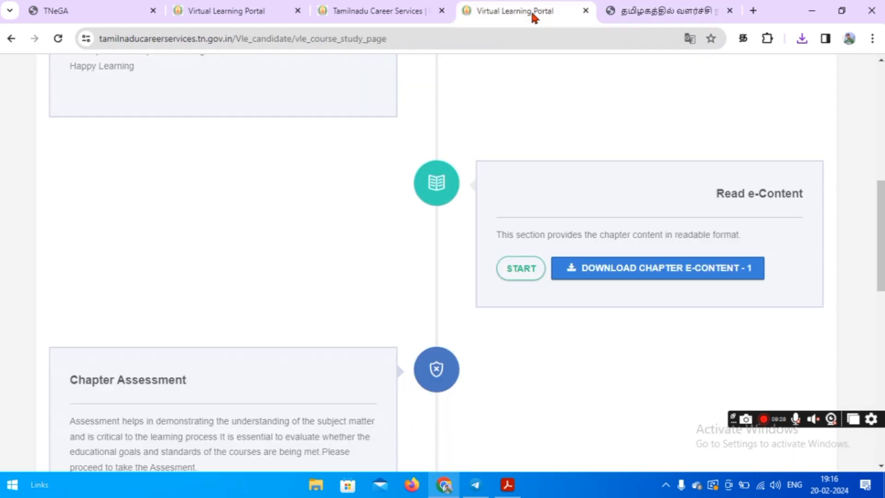
pyautogui.click(400, 10)
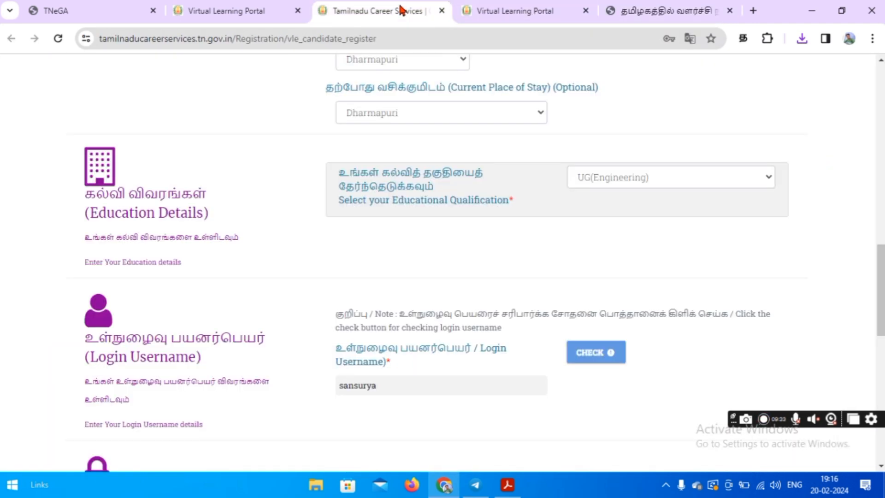
pyautogui.click(526, 10)
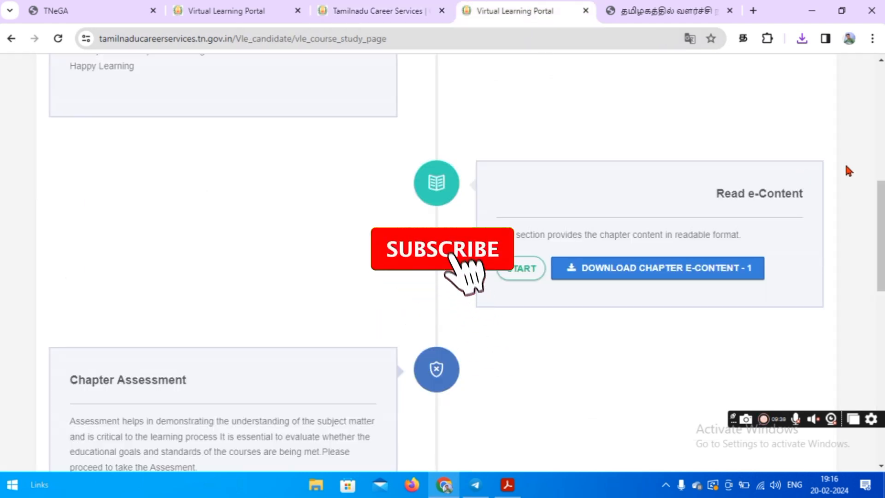
pyautogui.scroll(7, 848, 171)
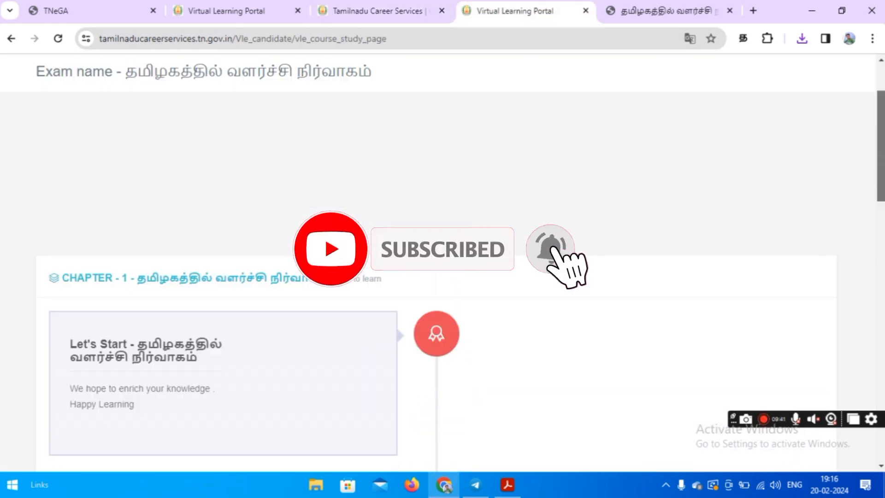